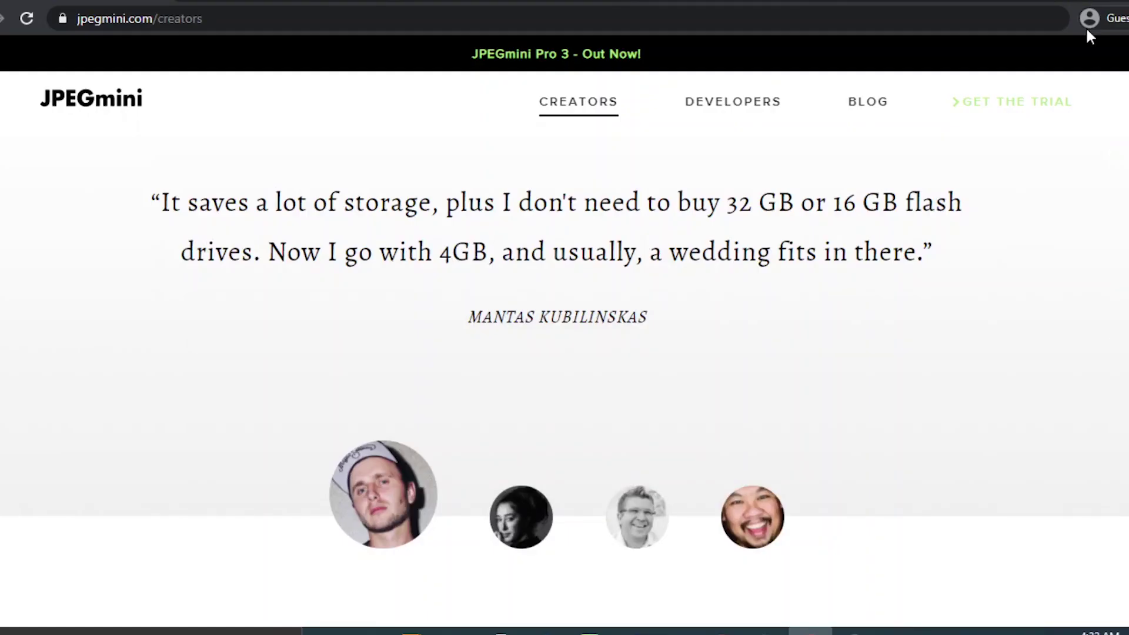
pyautogui.scroll(-3, 565, 379)
pyautogui.scroll(-5, 565, 379)
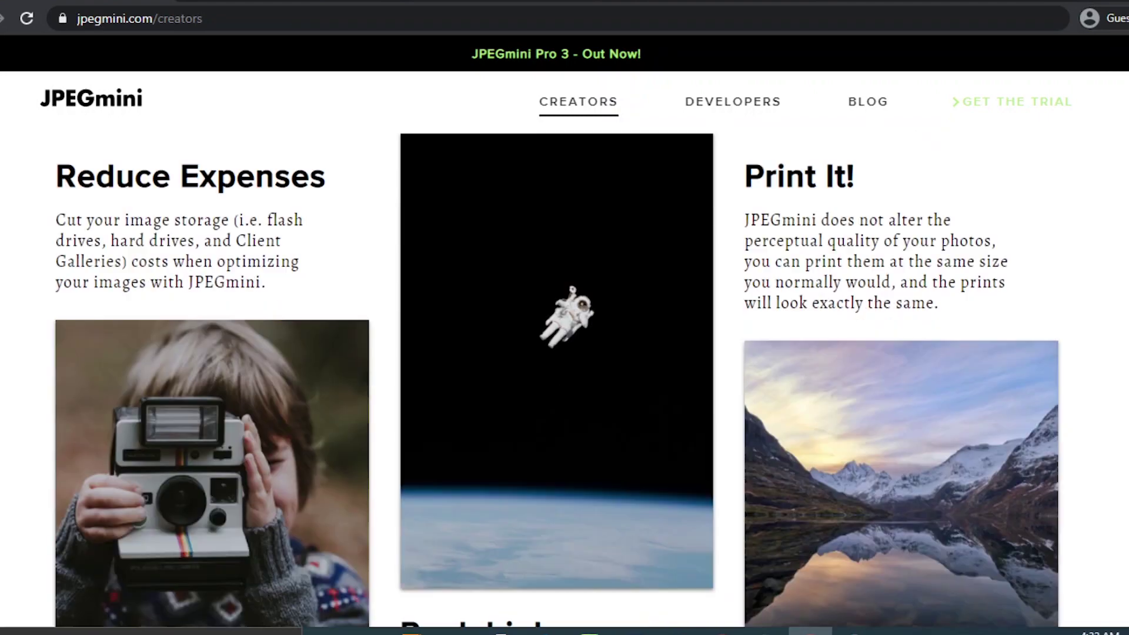
pyautogui.scroll(-5, 565, 380)
pyautogui.scroll(-1, 564, 380)
pyautogui.scroll(-1, 565, 380)
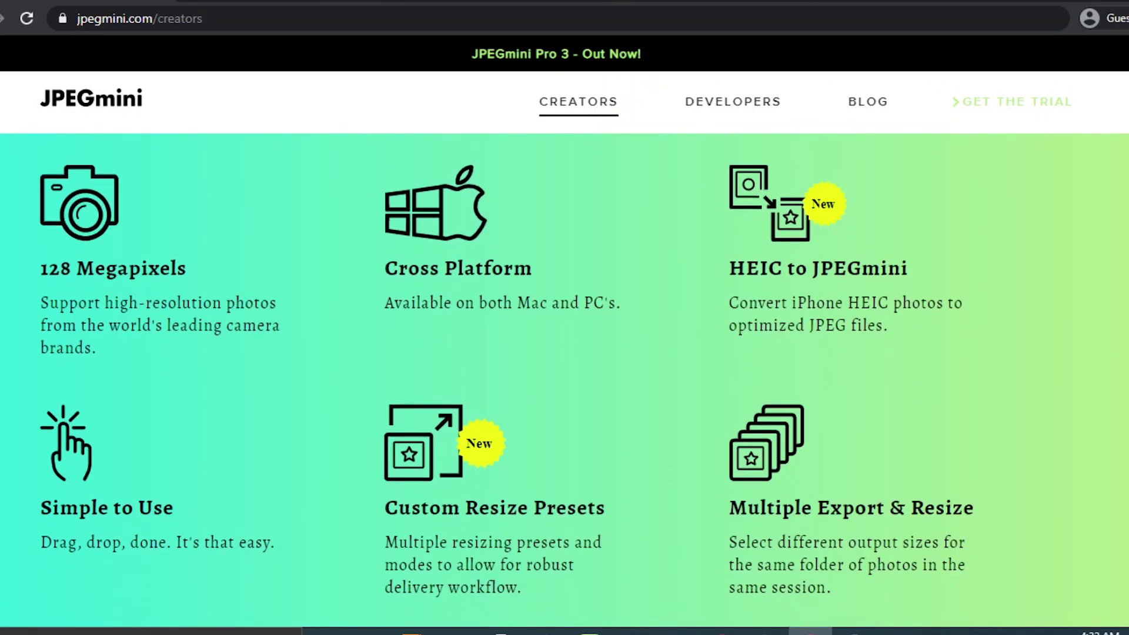
pyautogui.scroll(-5, 565, 379)
pyautogui.scroll(-4, 565, 379)
pyautogui.scroll(-1, 565, 380)
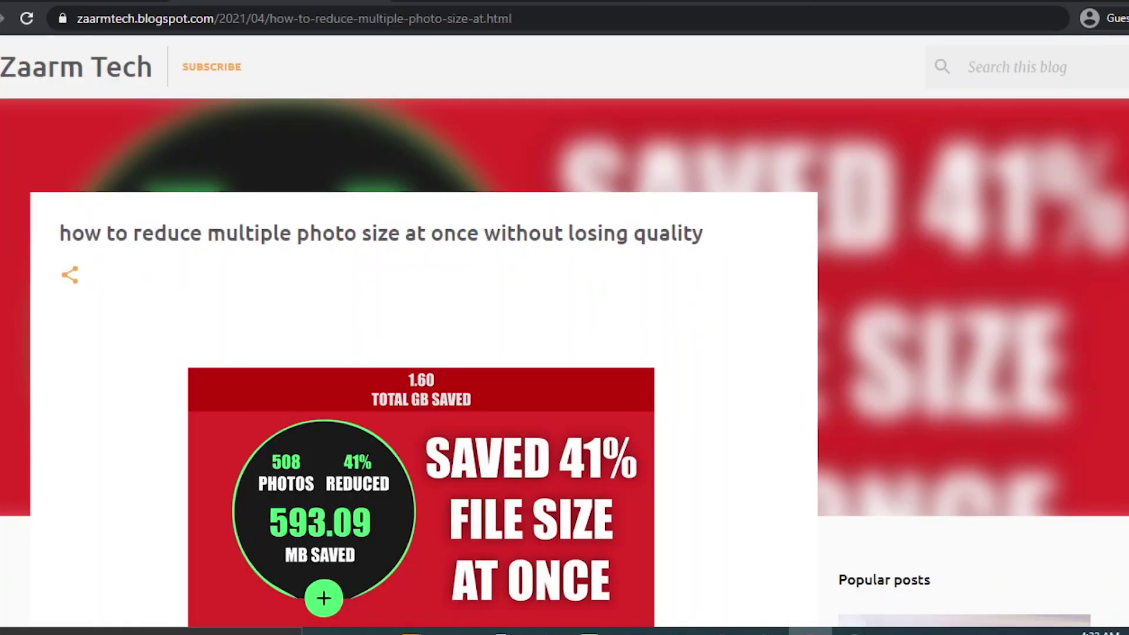
pyautogui.scroll(-2, 565, 363)
pyautogui.scroll(-2, 565, 363)
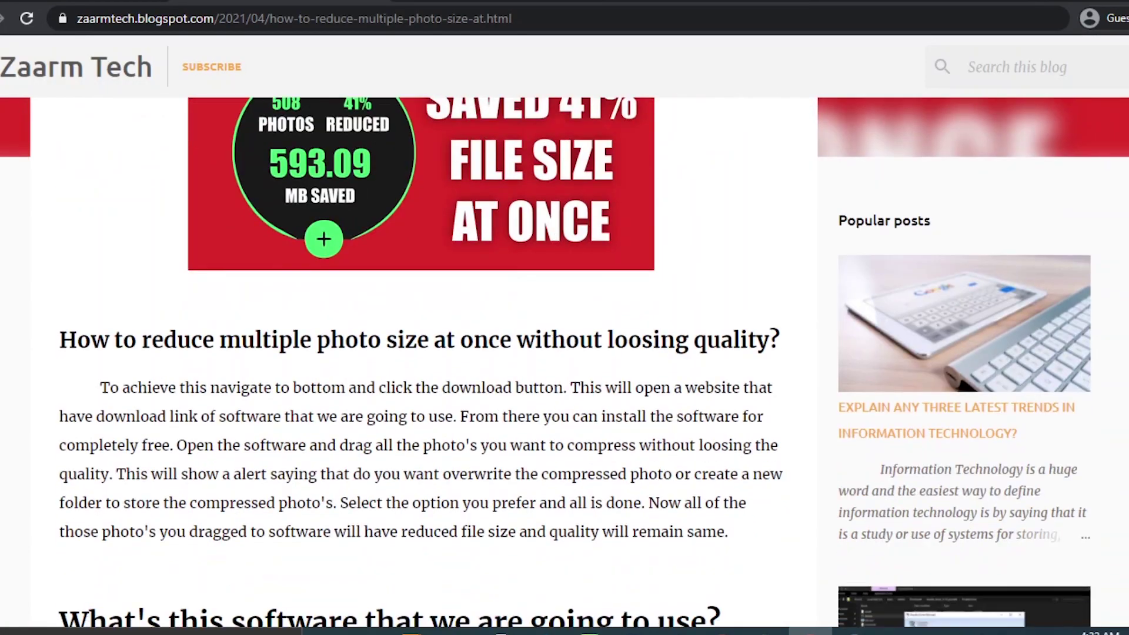
pyautogui.scroll(-2, 565, 363)
pyautogui.scroll(-1, 565, 363)
pyautogui.scroll(-2, 615, 240)
pyautogui.scroll(-2, 615, 240)
pyautogui.scroll(-1, 615, 240)
# Go to the GetIntoPC download page for JPEGmini Pro from the blog post
pyautogui.click(448, 270)
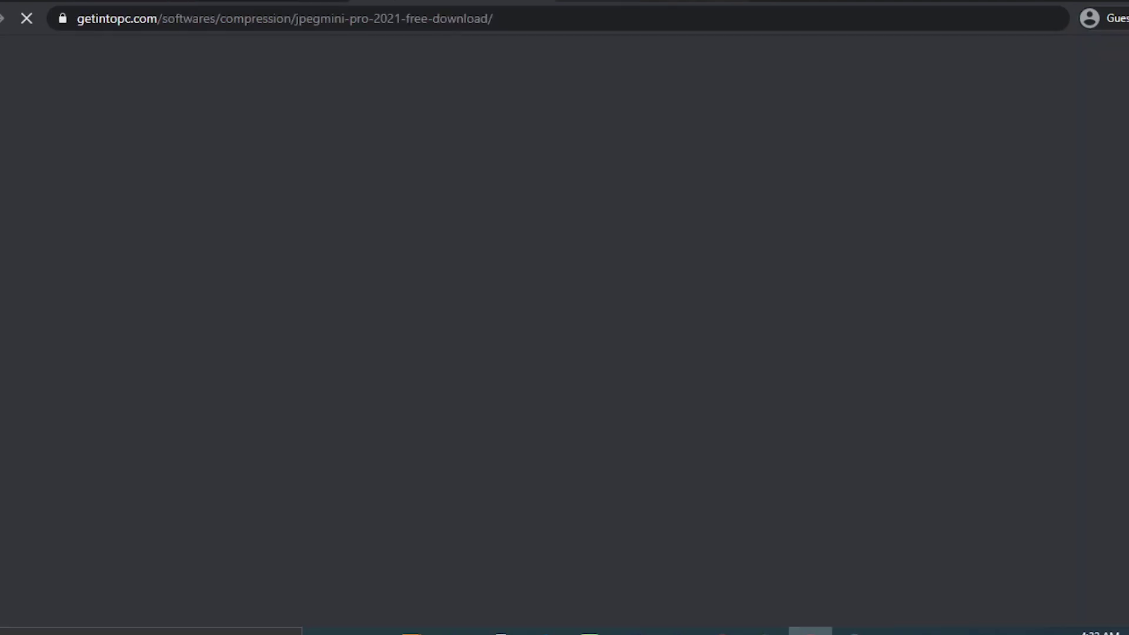
pyautogui.scroll(-3, 564, 352)
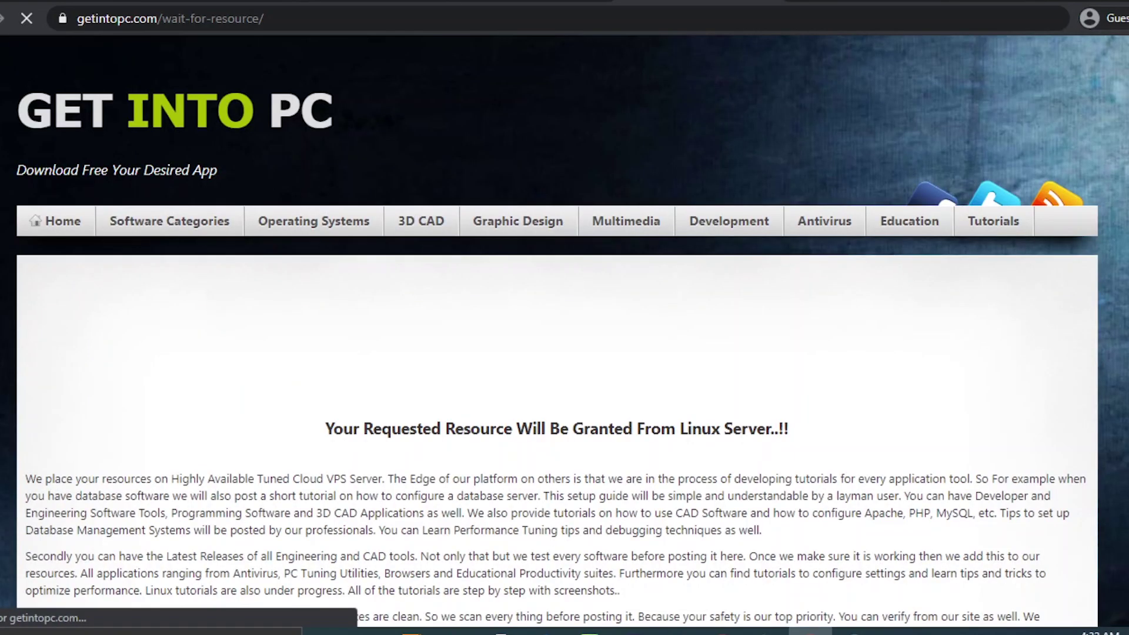
pyautogui.scroll(-3, 565, 352)
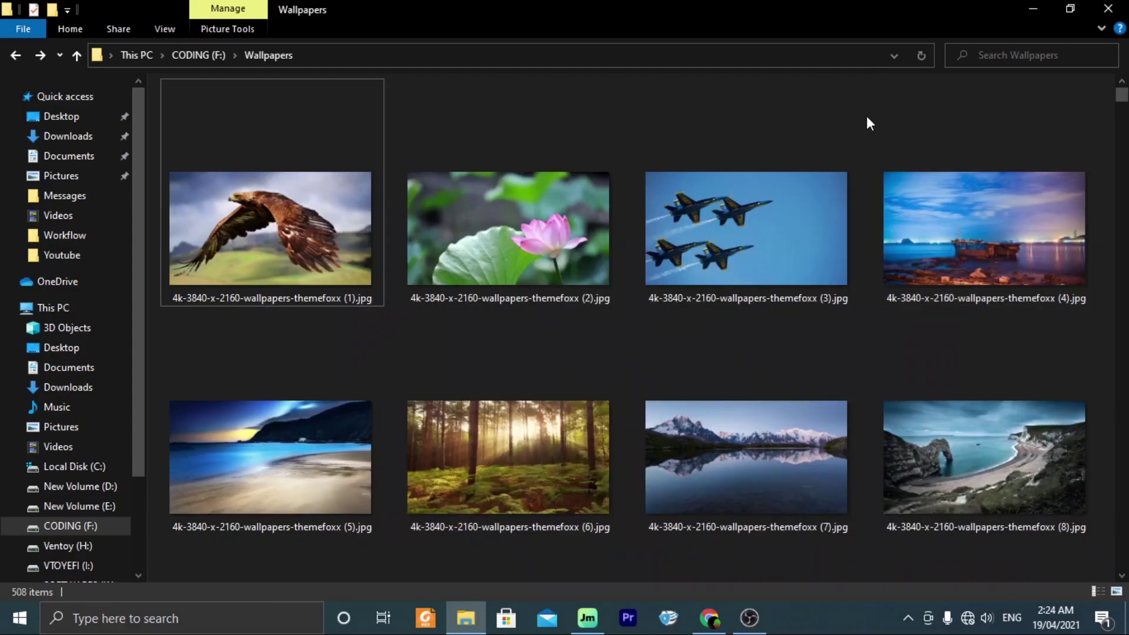
# Launch JPEGminiPro from Start search and open the eagle wallpaper in Photos
pyautogui.press('super')
pyautogui.write('jpeg')
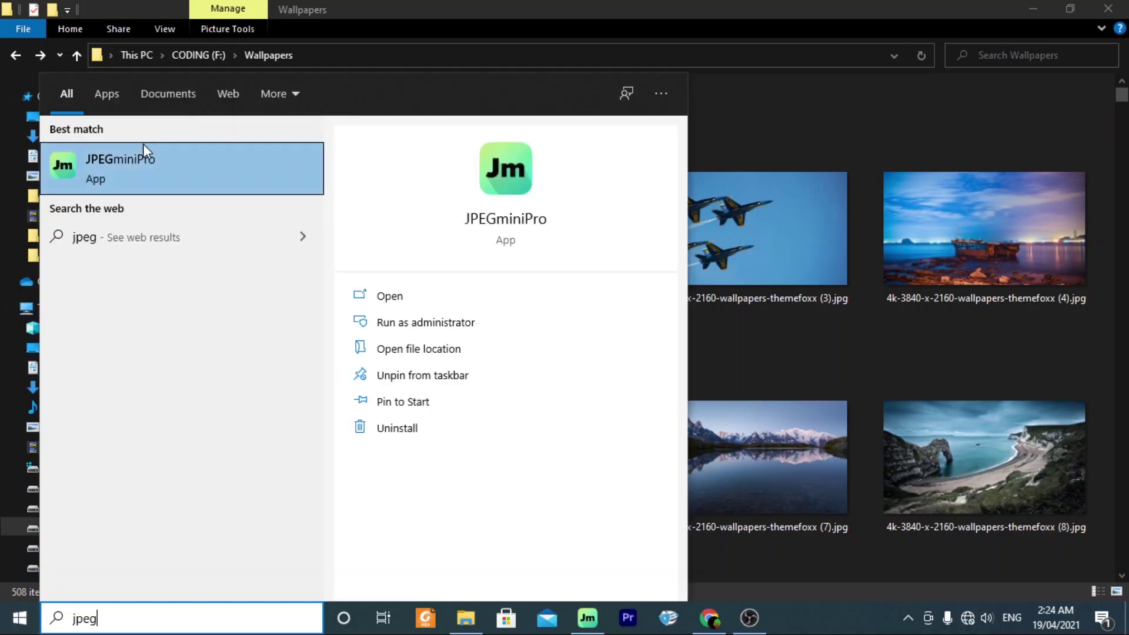
pyautogui.click(99, 175)
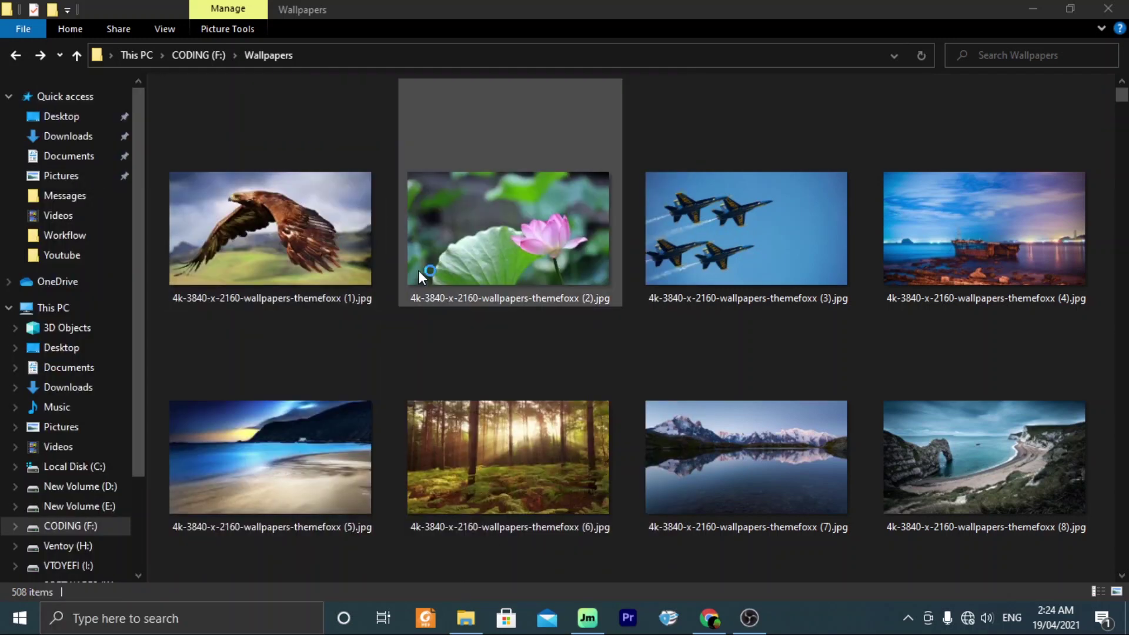
pyautogui.click(277, 213)
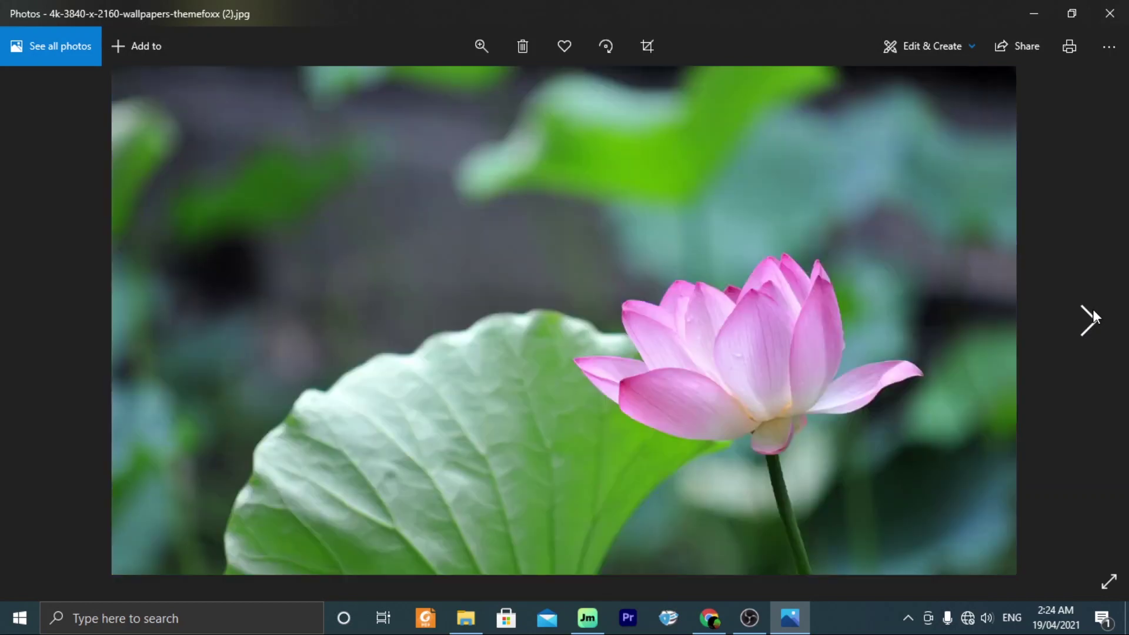
# Step through the lotus, jets, beach and coastal arch wallpapers in Photos
pyautogui.click(1093, 310)
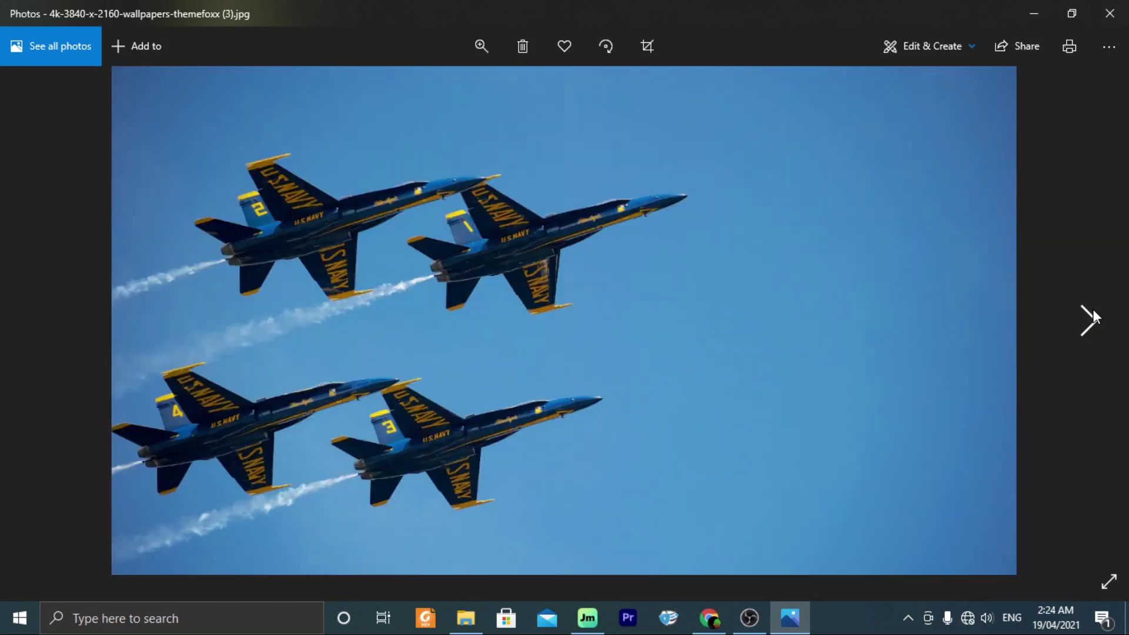
pyautogui.click(1093, 310)
pyautogui.click(1093, 310)
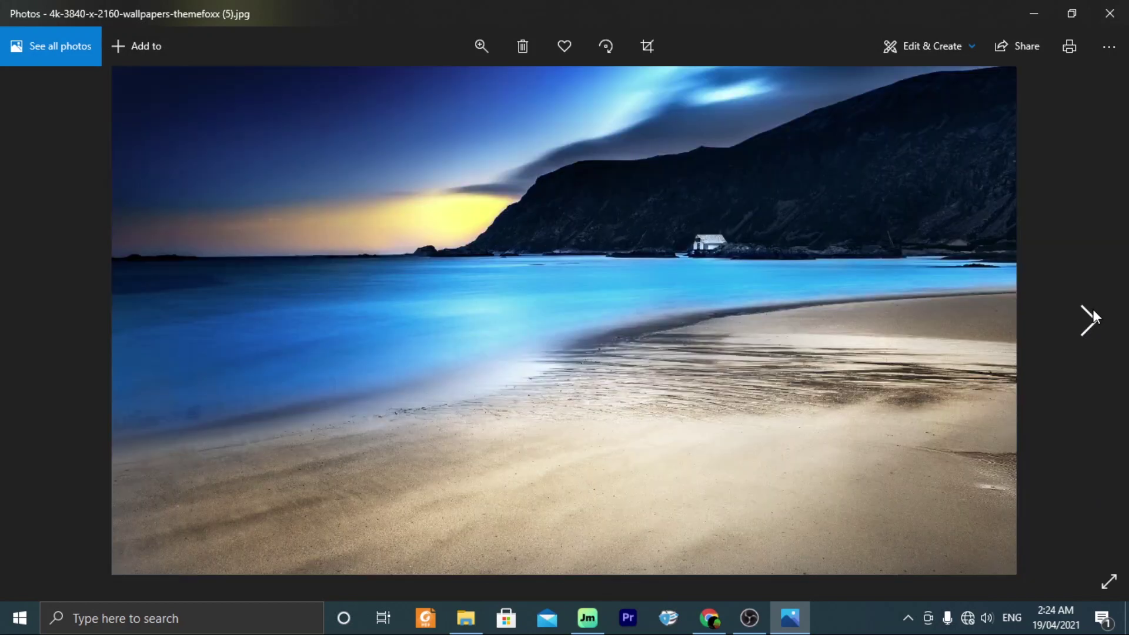
pyautogui.click(1093, 310)
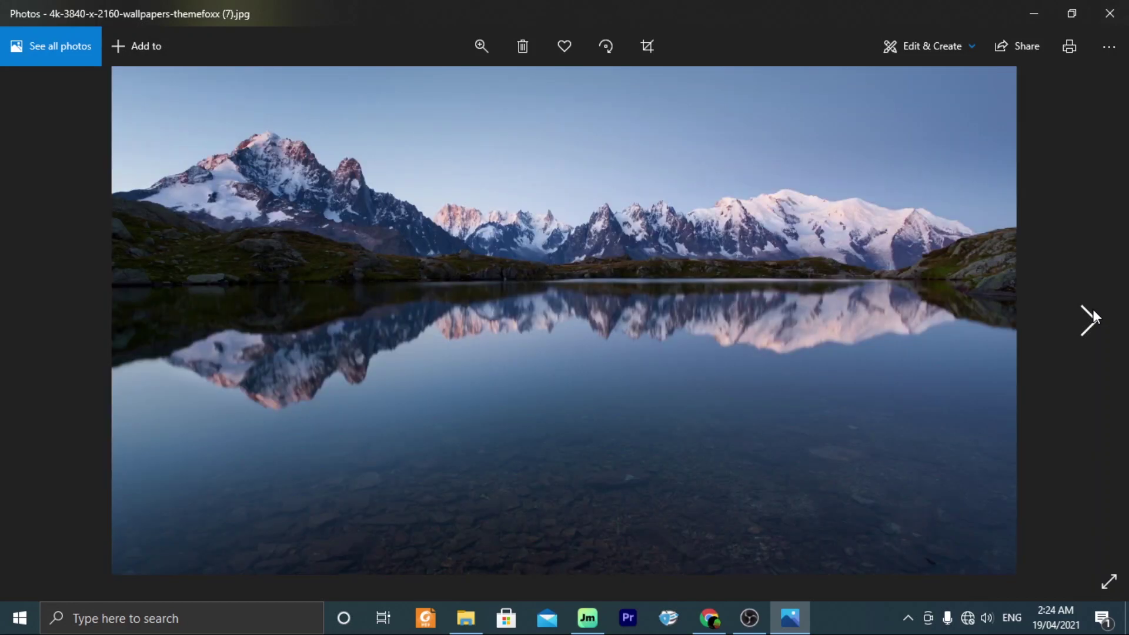
pyautogui.click(1093, 308)
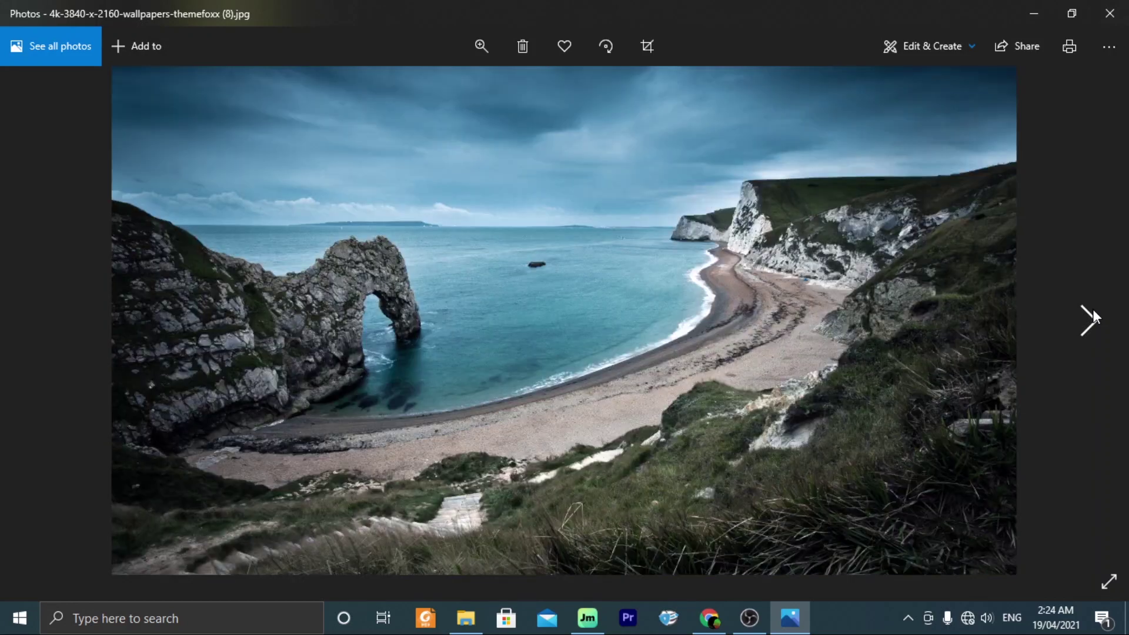
pyautogui.click(1108, 12)
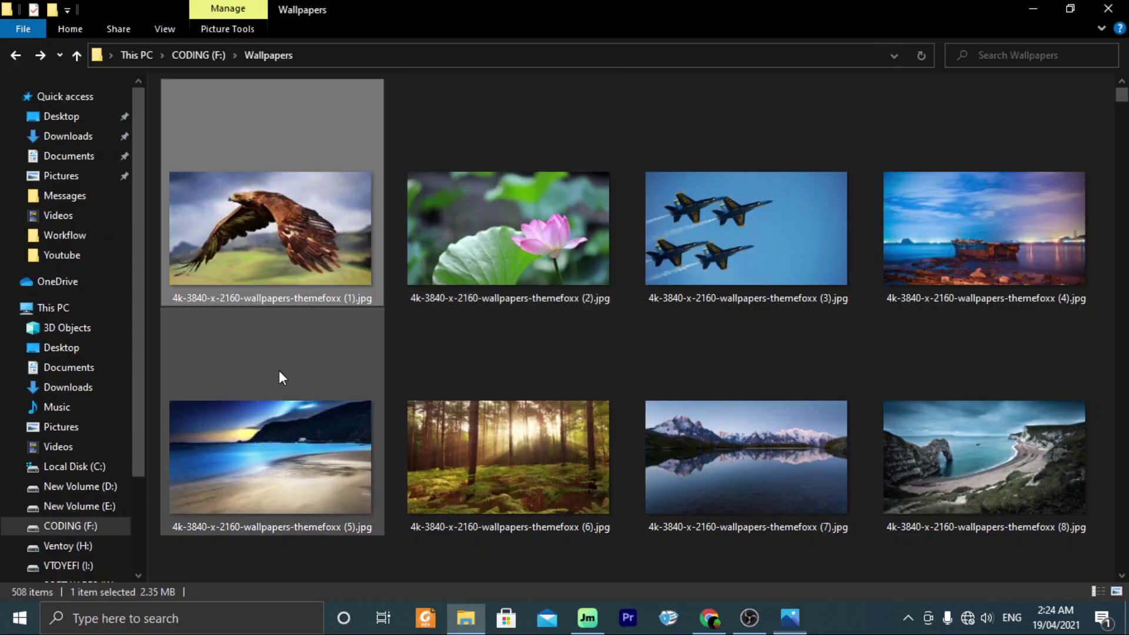
pyautogui.press('Right')
pyautogui.press('Right')
pyautogui.press('Right')
pyautogui.press('Right')
pyautogui.press('Right')
pyautogui.press('Right')
pyautogui.press('Right')
pyautogui.press('Right')
pyautogui.press('Right')
pyautogui.press('Right')
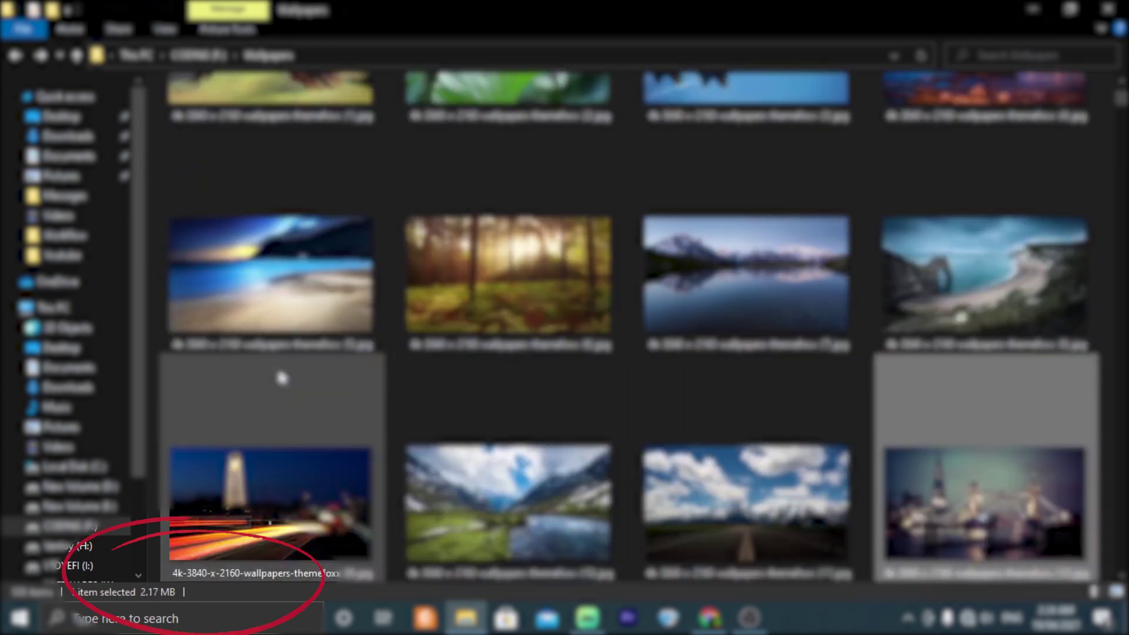
pyautogui.press('Right')
pyautogui.press('Right')
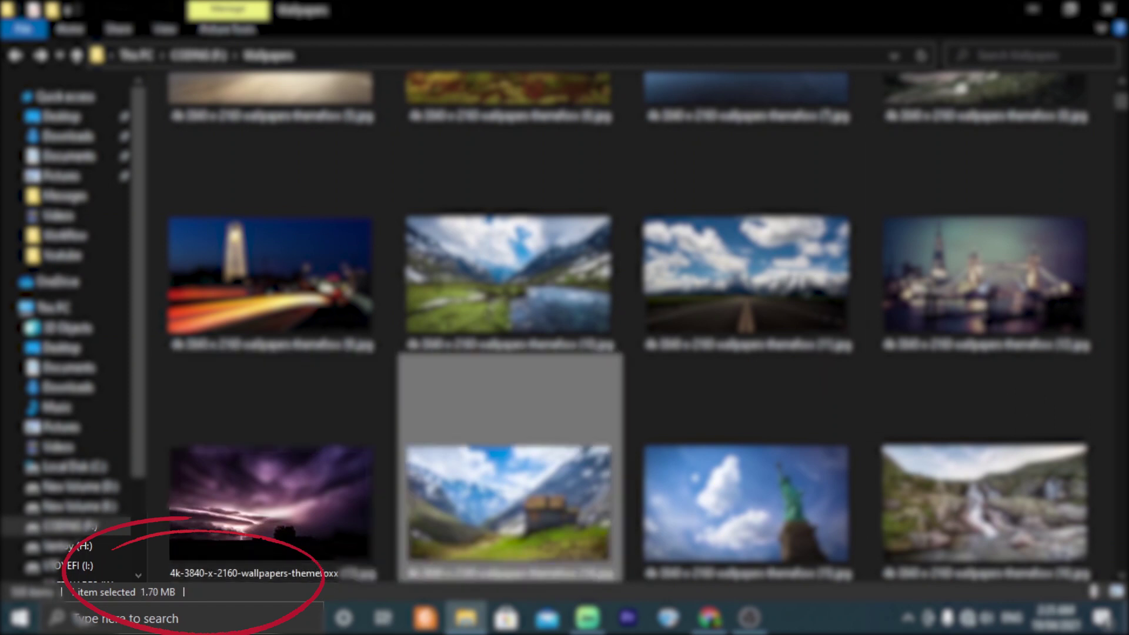
pyautogui.press('Up')
pyautogui.press('Up')
pyautogui.press('Up')
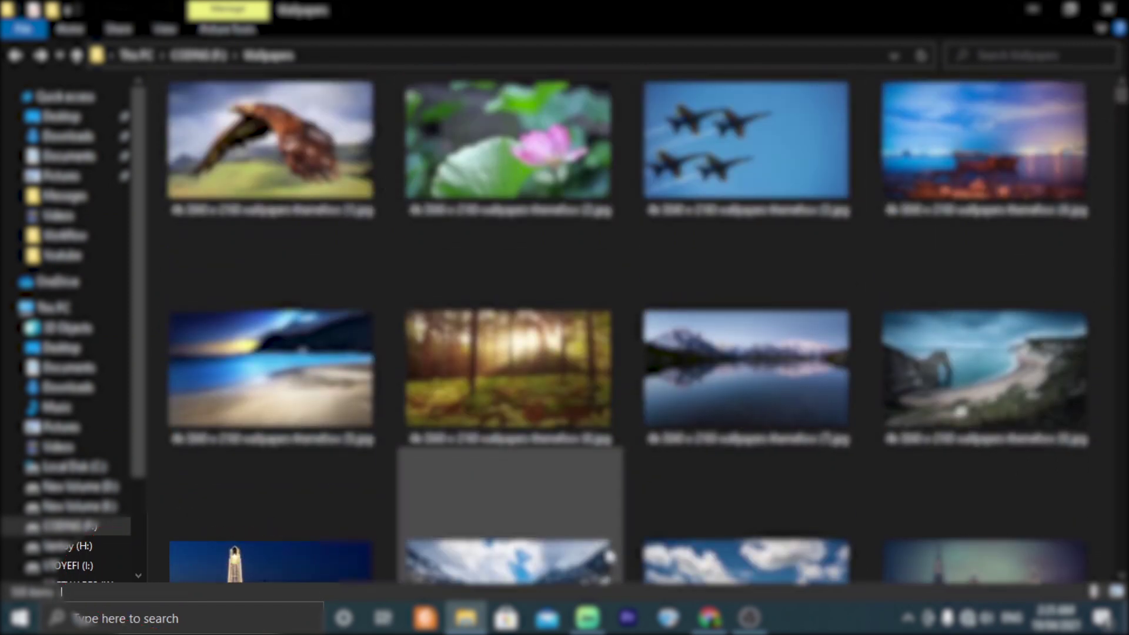
# Position the JPEGmini widget over the folder and drop all 508 selected wallpapers onto it
pyautogui.click(587, 618)
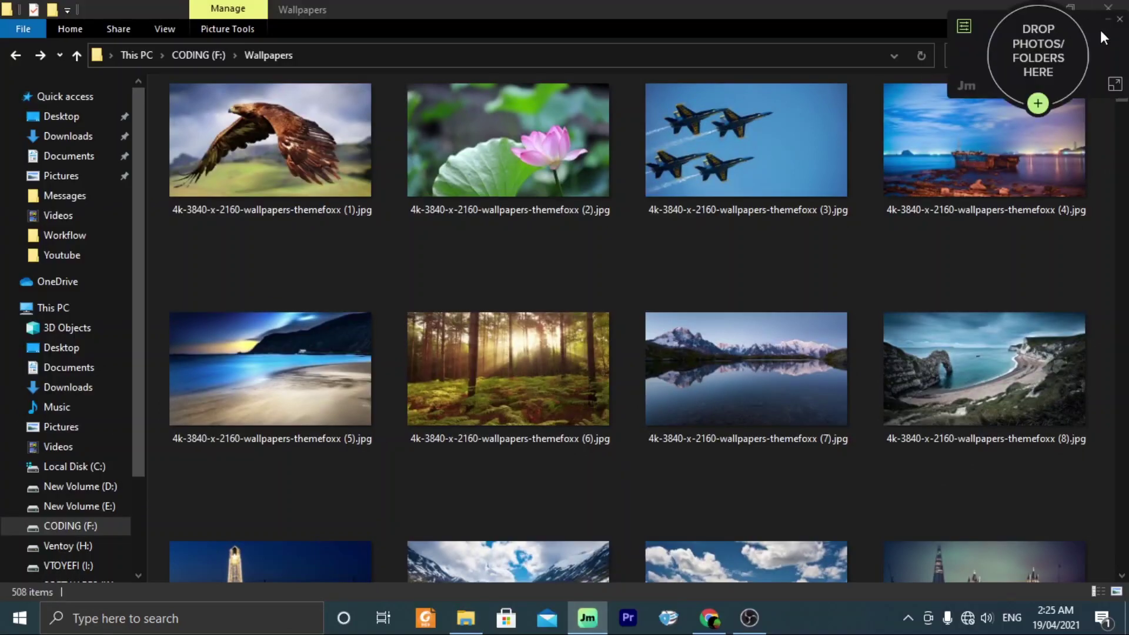
pyautogui.moveTo(1100, 35); pyautogui.dragTo(729, 227)
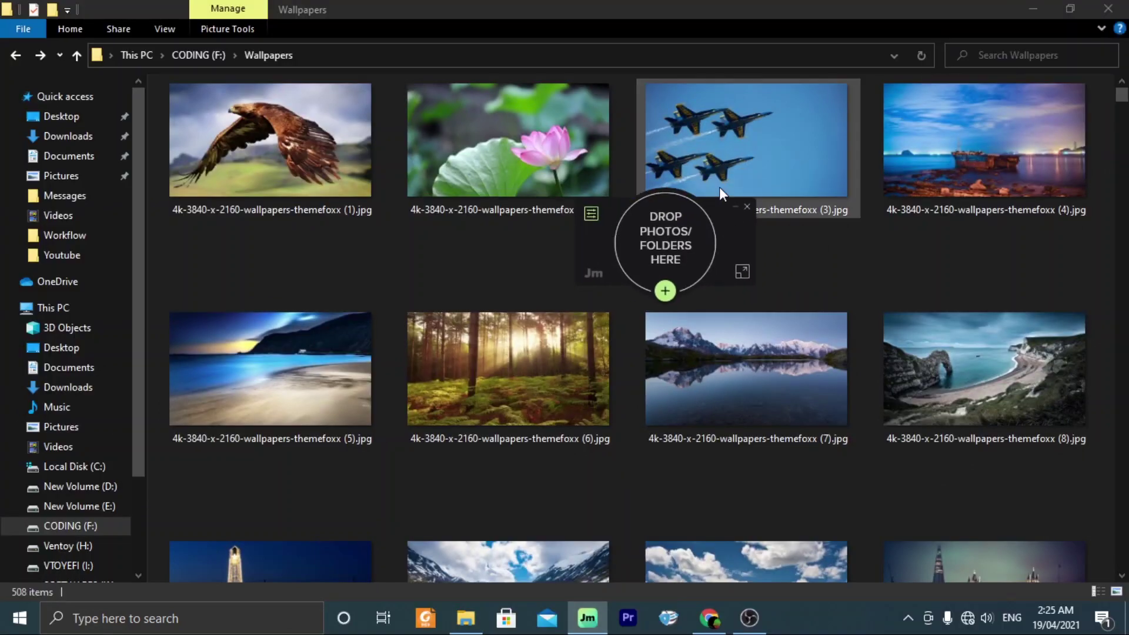
pyautogui.click(439, 199)
pyautogui.hotkey('ctrl', 'a')
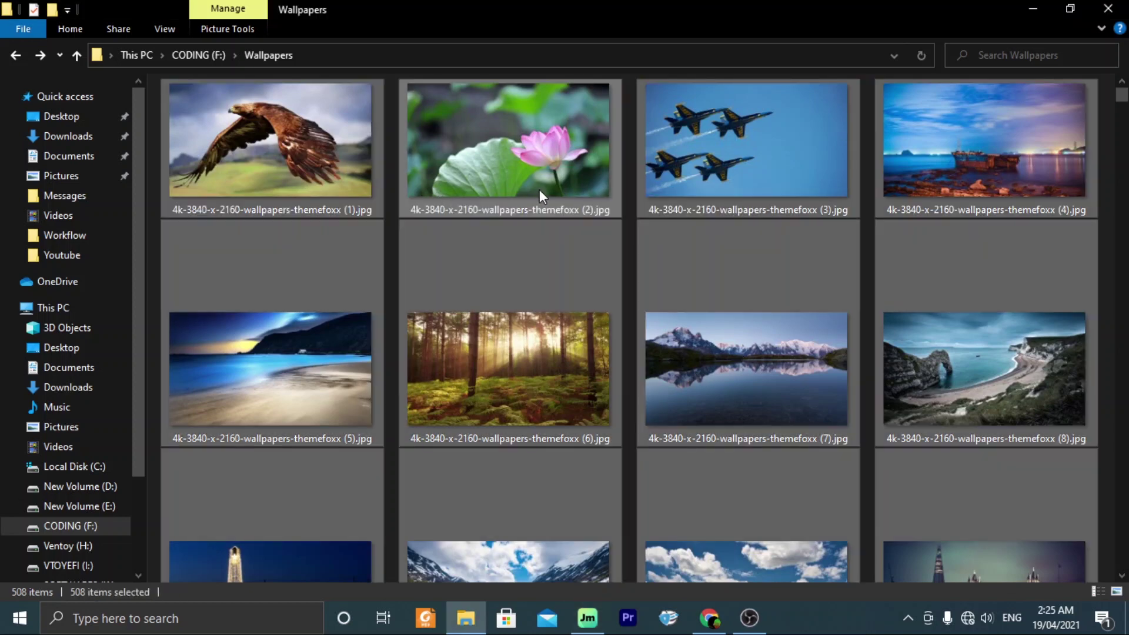
pyautogui.moveTo(540, 188); pyautogui.dragTo(609, 572)
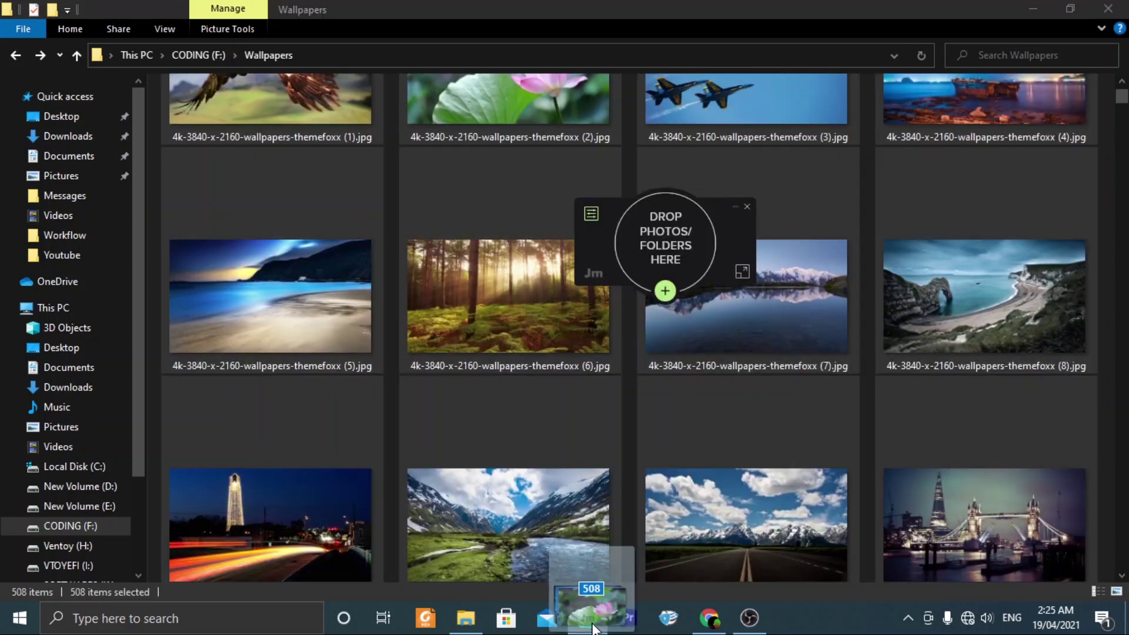
pyautogui.moveTo(596, 614); pyautogui.dragTo(640, 335)
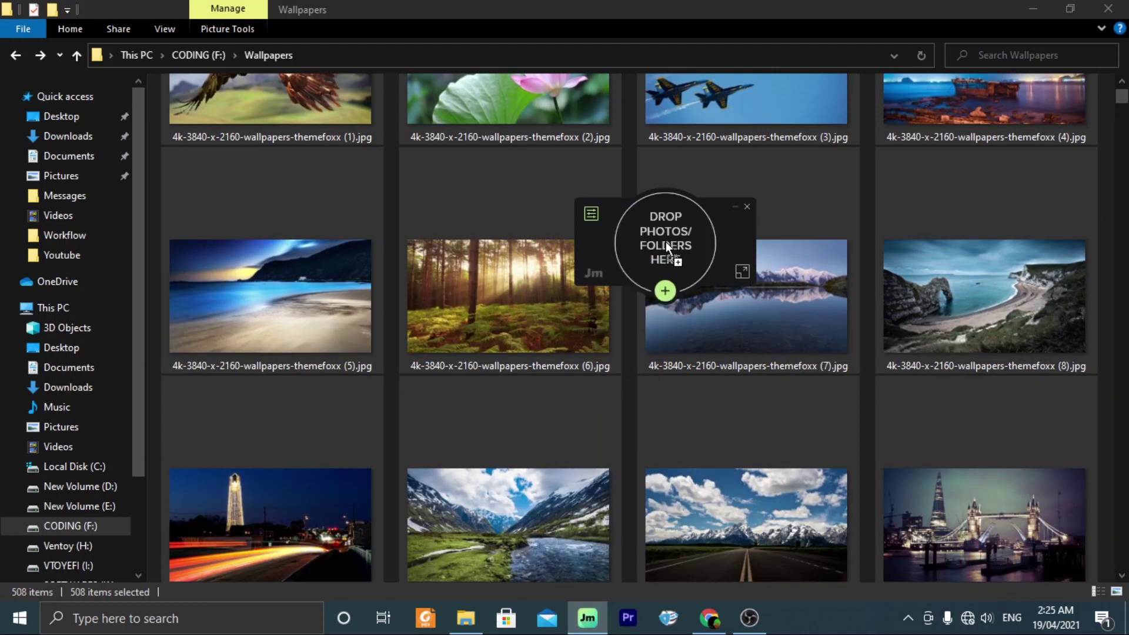
pyautogui.moveTo(666, 241); pyautogui.dragTo(666, 241)
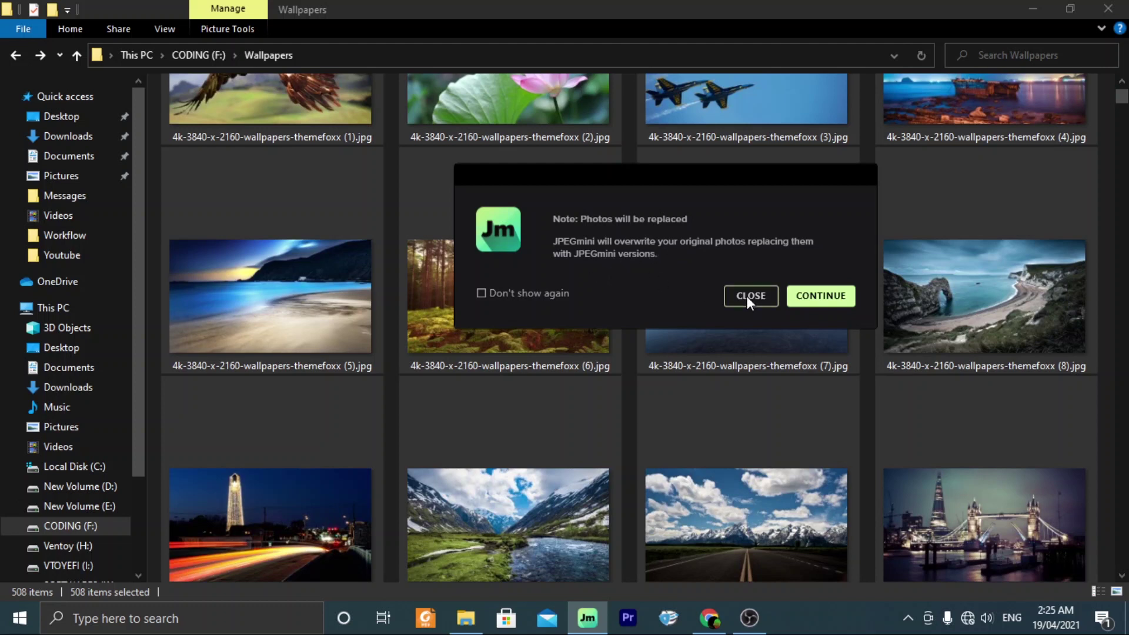
# Accept overwriting the originals, then expand the widget to the full results view
pyautogui.click(813, 300)
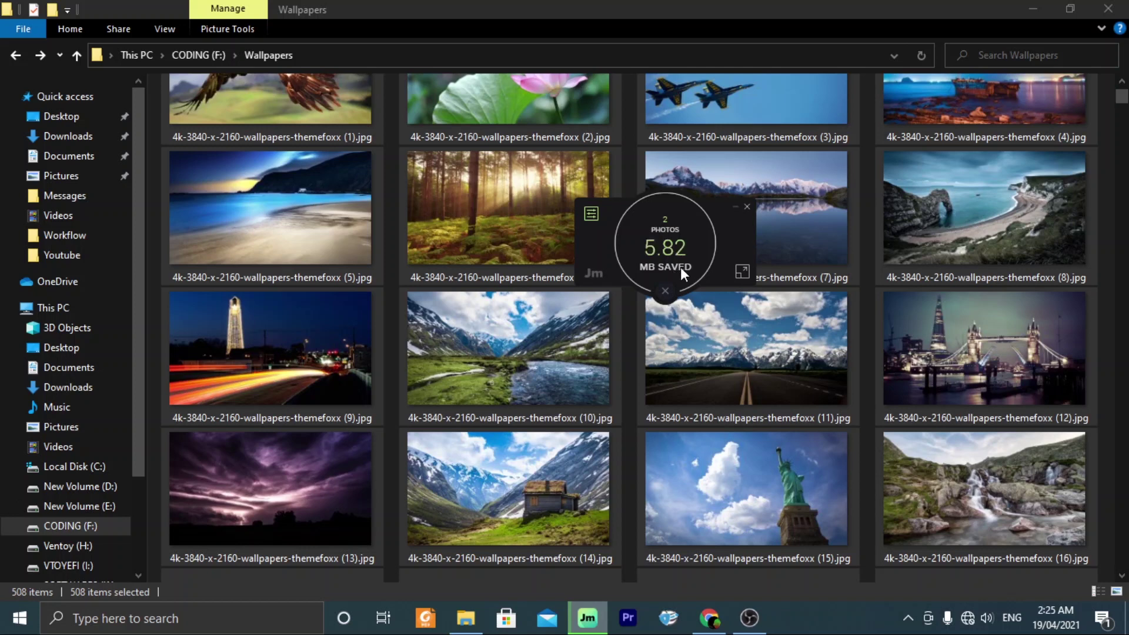
pyautogui.click(743, 272)
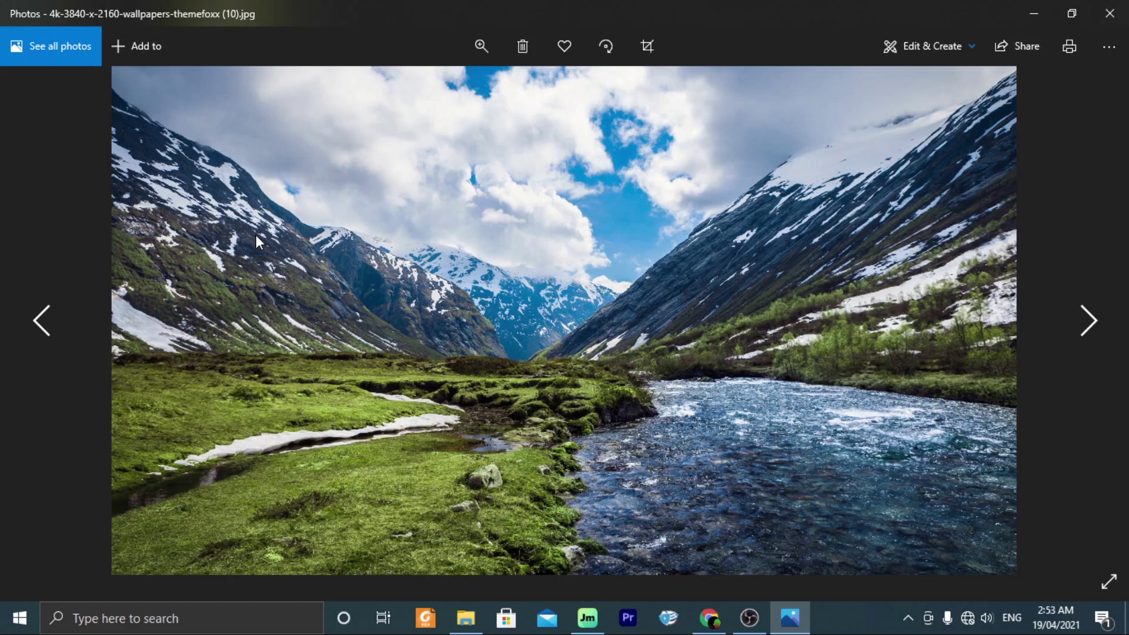
# Move from the mountain valley wallpaper to the purple lightning storm in Photos
pyautogui.press('Right')
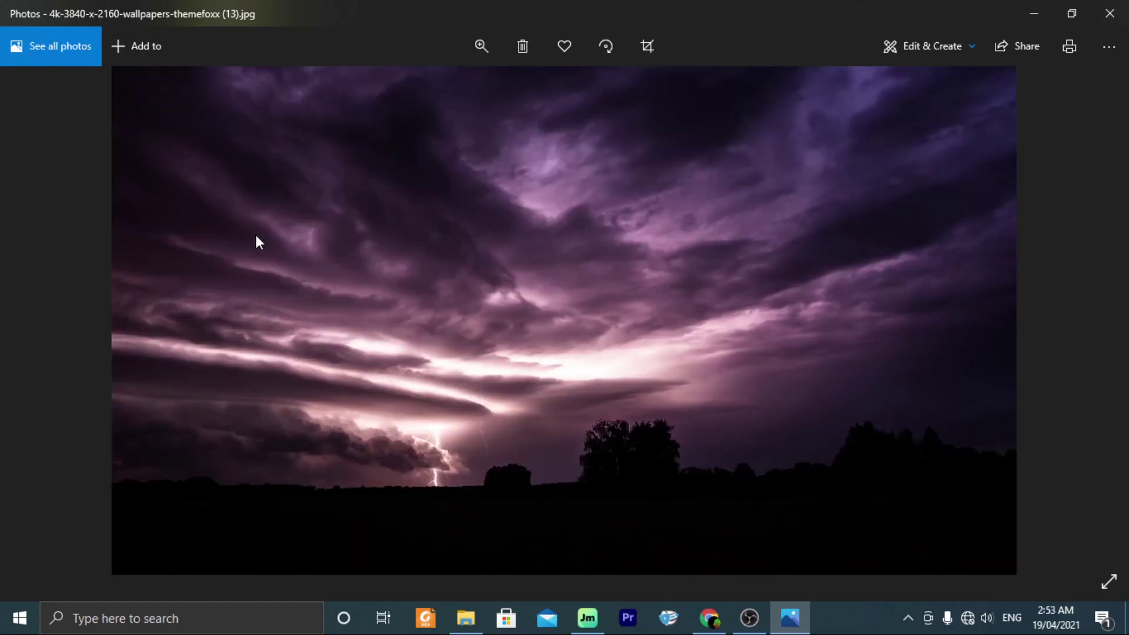